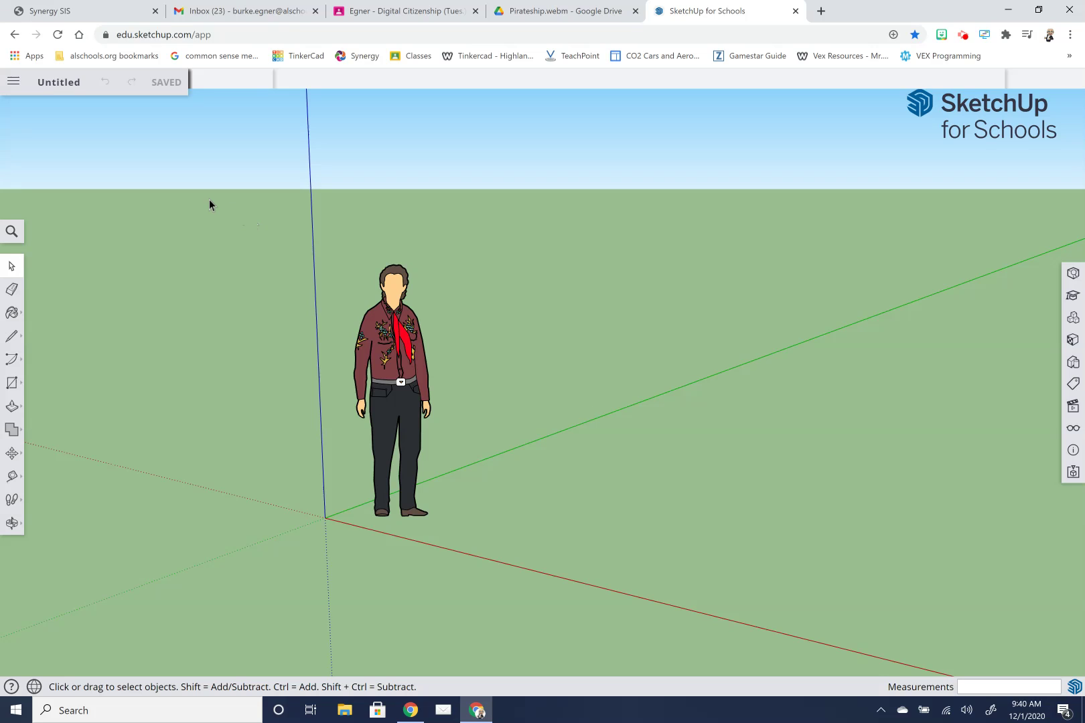
Step: Name the model Pirate-Playhouse and save it in the Sketchup folder on Google Drive
click(60, 81)
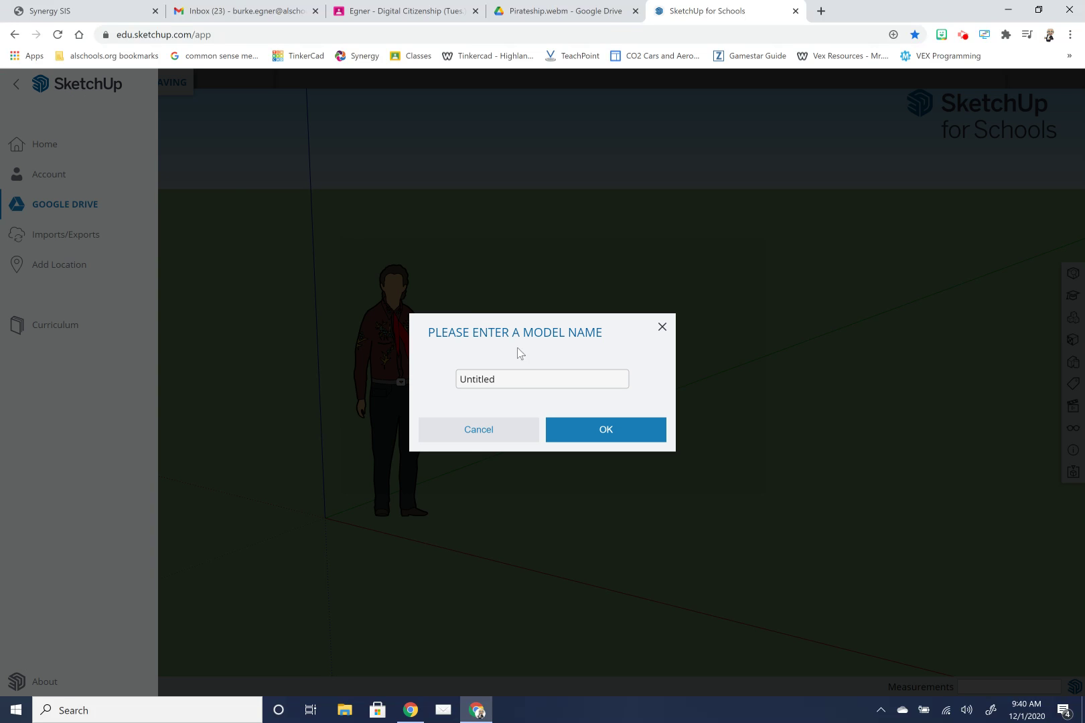
double_click(491, 379)
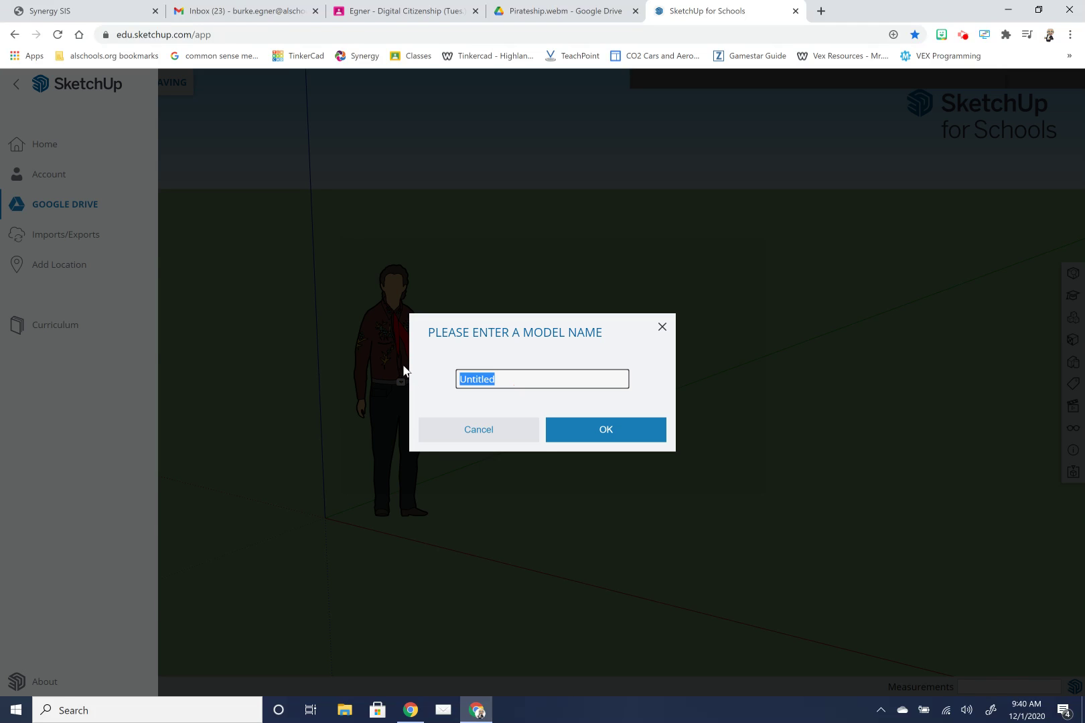
text(Pirate-Playhouse)
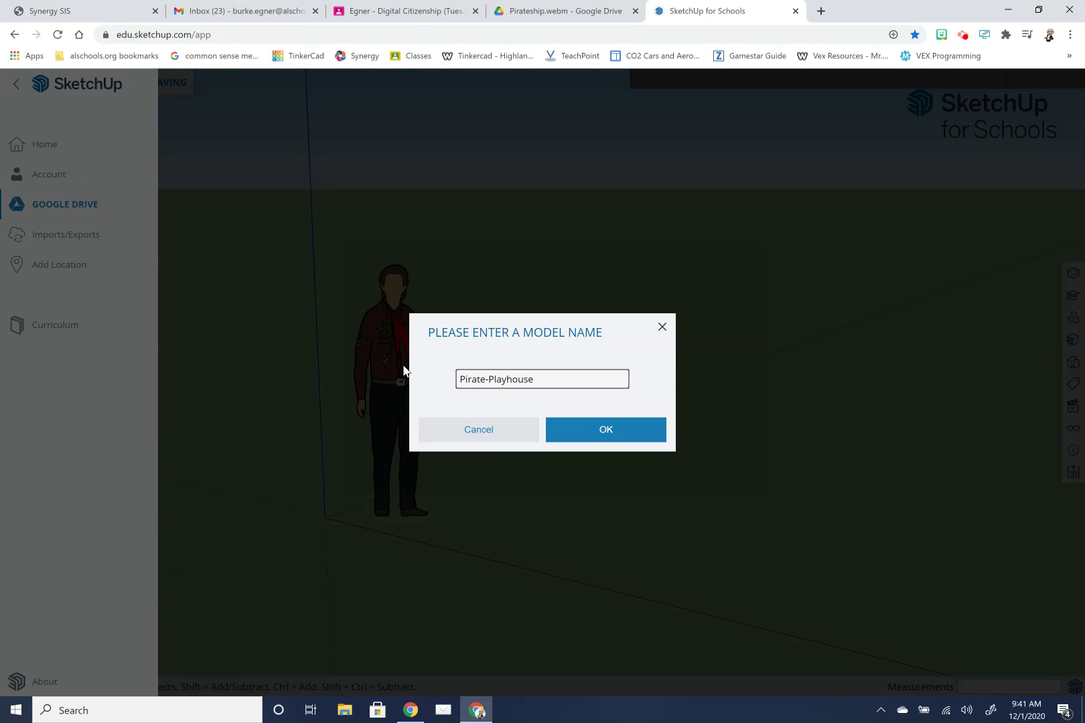
click(566, 432)
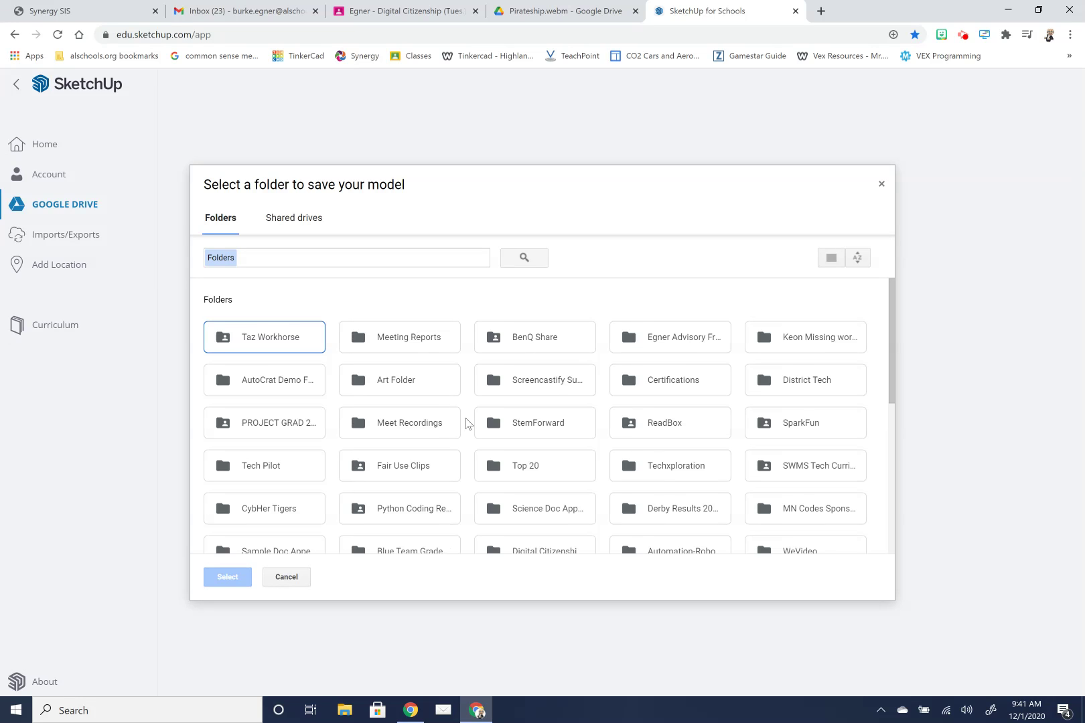
scroll(378, 436, down, 1)
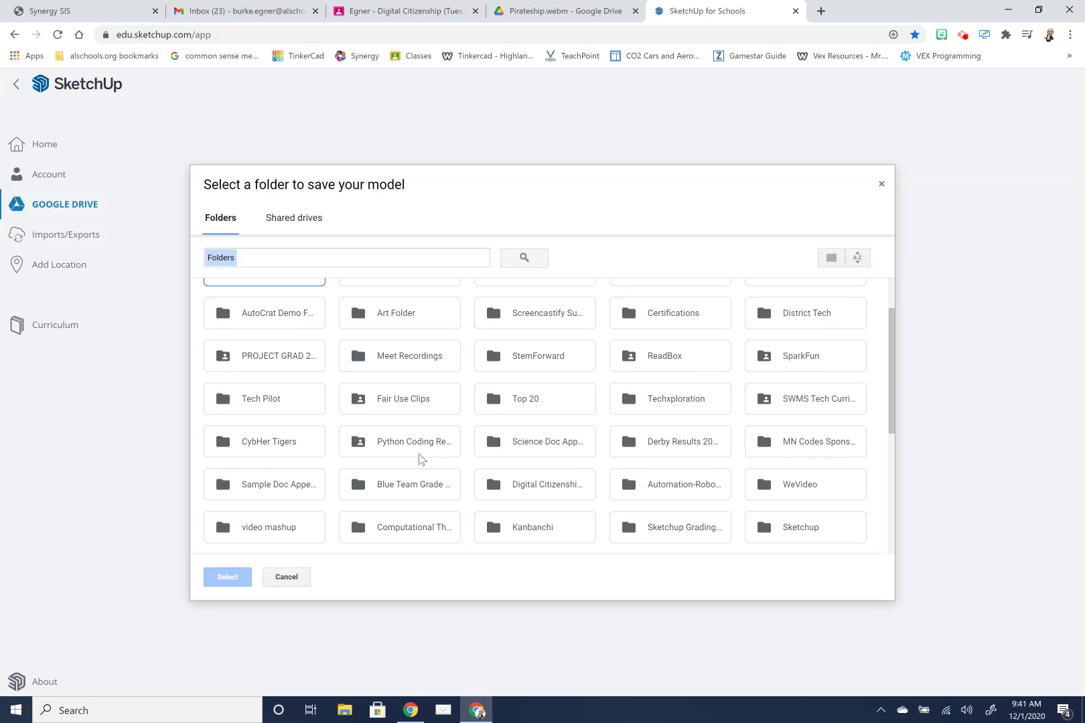
scroll(609, 422, down, 3)
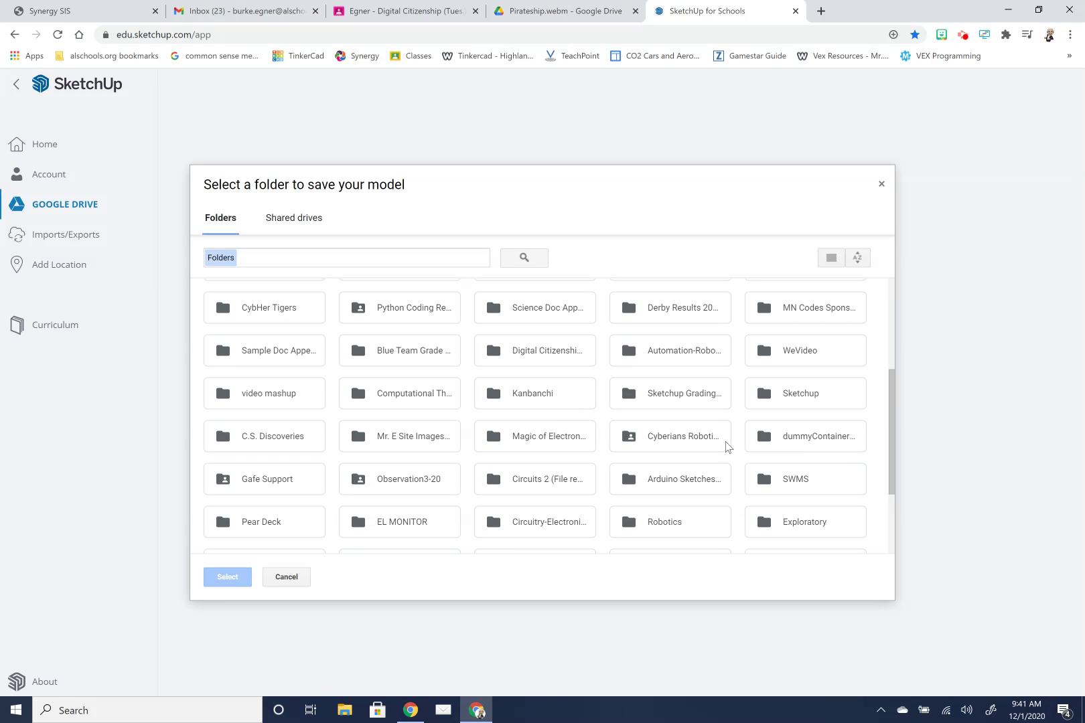
click(802, 393)
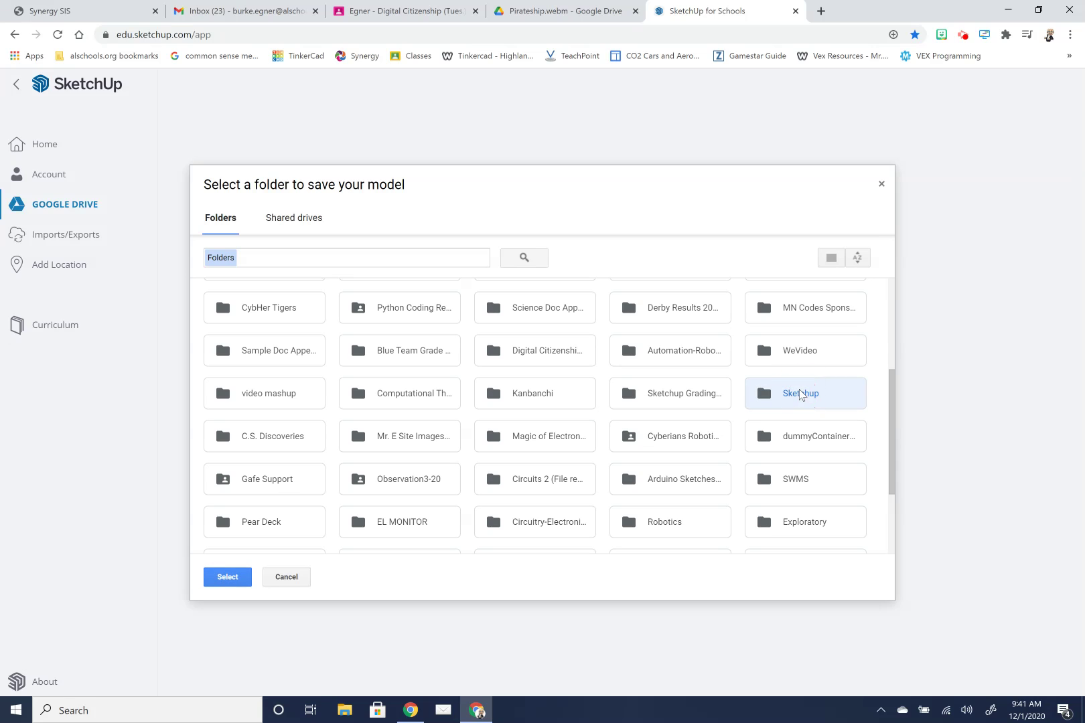
click(245, 579)
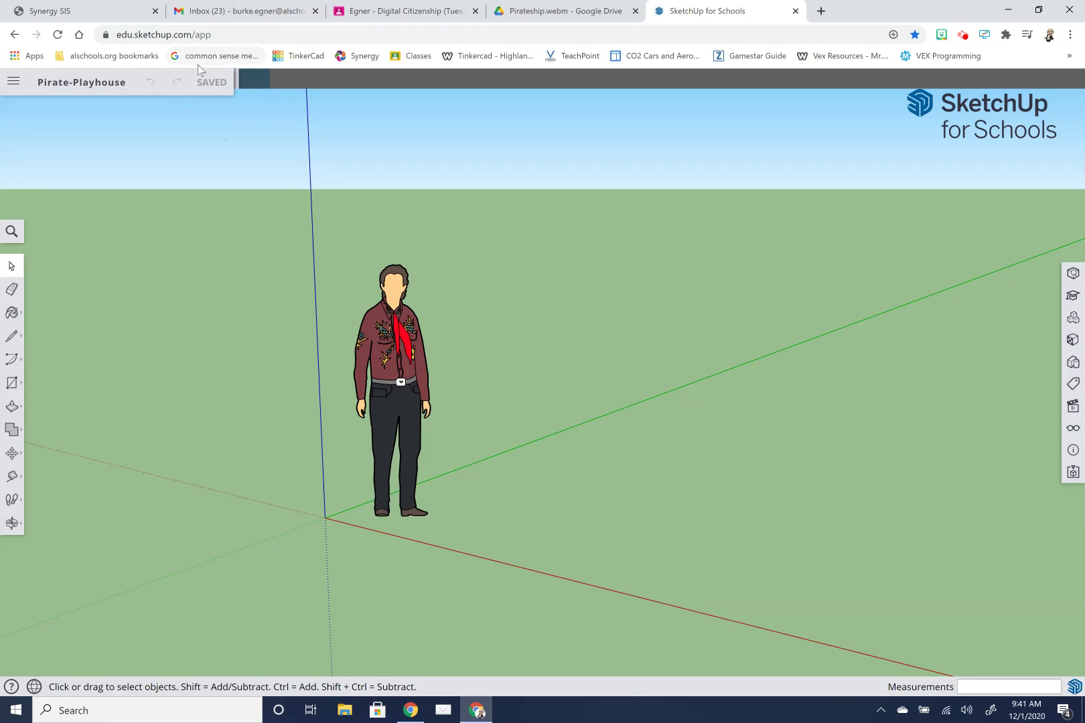
Step: Delete the default human figure standing near the origin and save the model
click(404, 350)
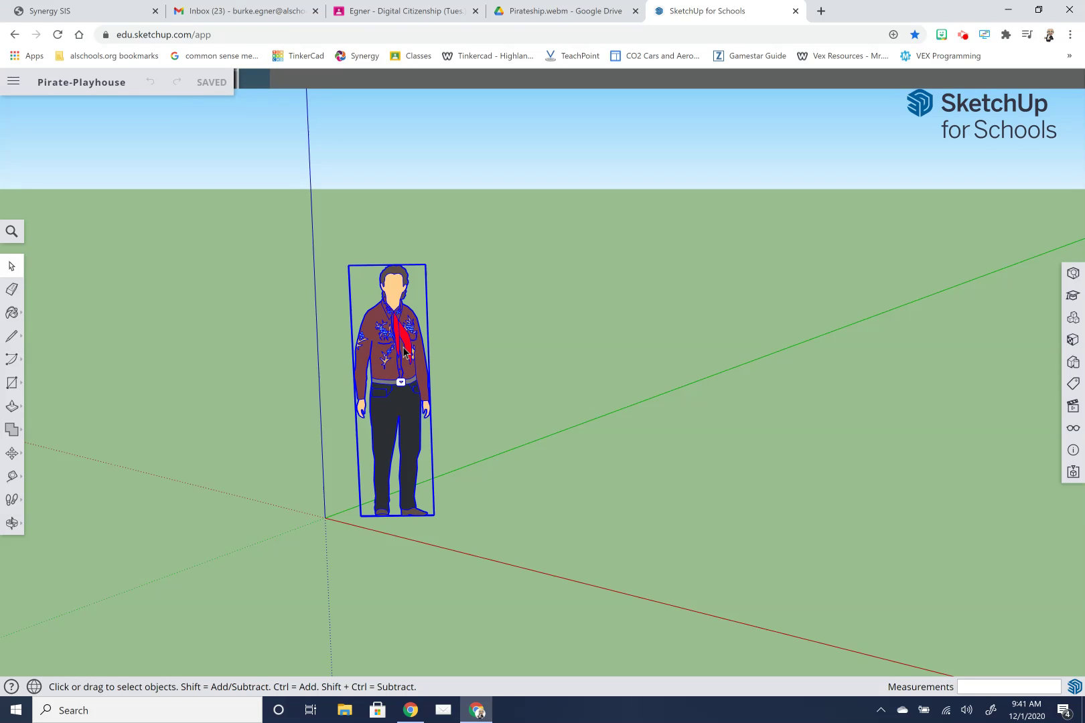
key(Delete)
click(209, 81)
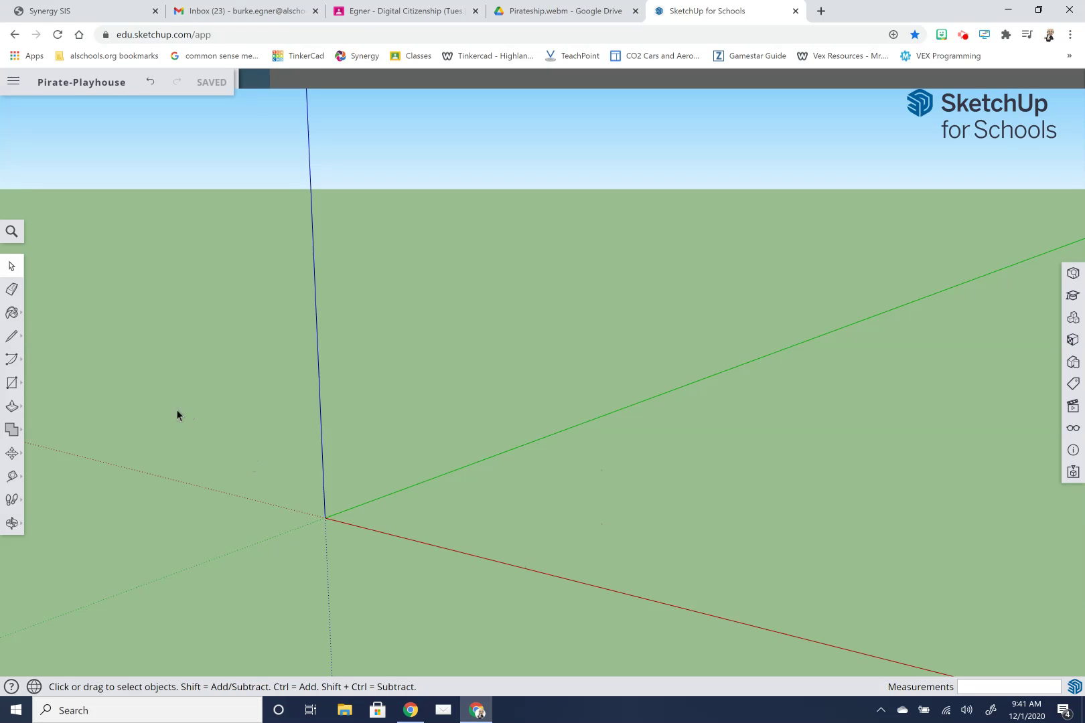
Step: Draw an 8' by 6' rectangle on the ground from the origin, with the 8' side along the red axis
click(12, 384)
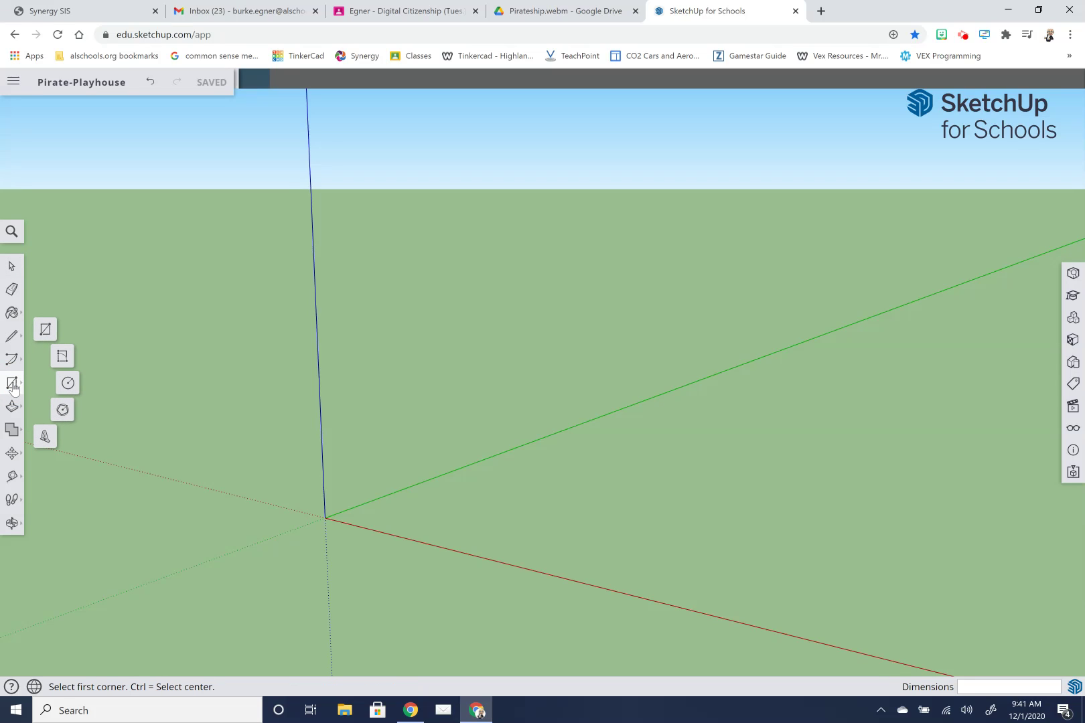
click(46, 331)
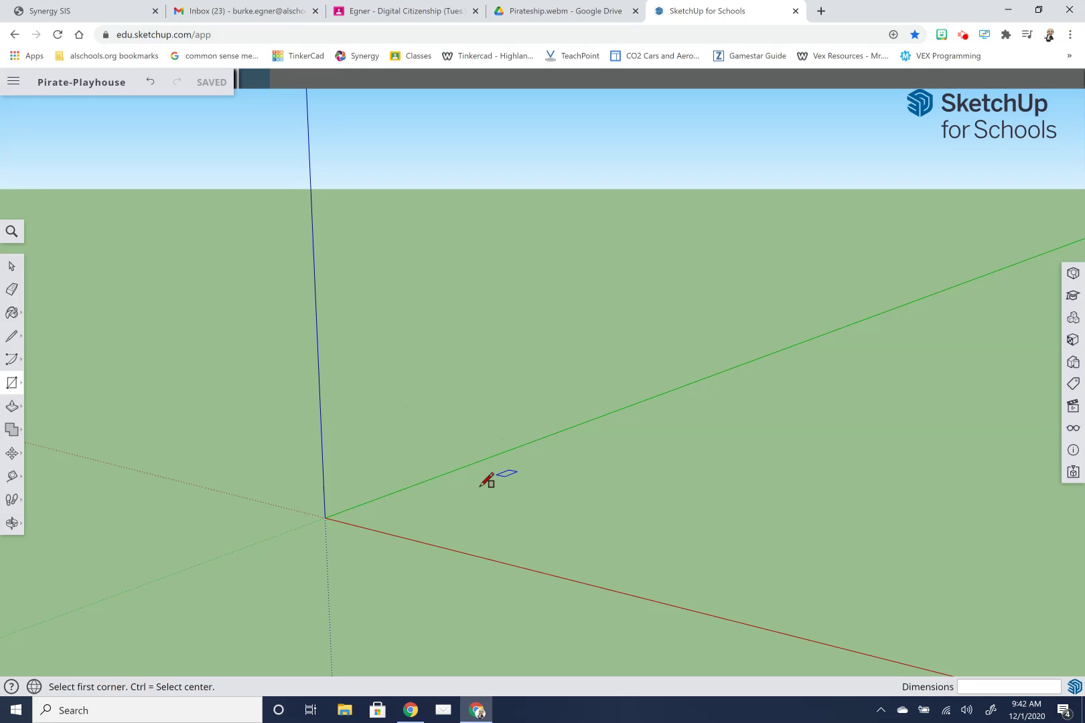
click(325, 518)
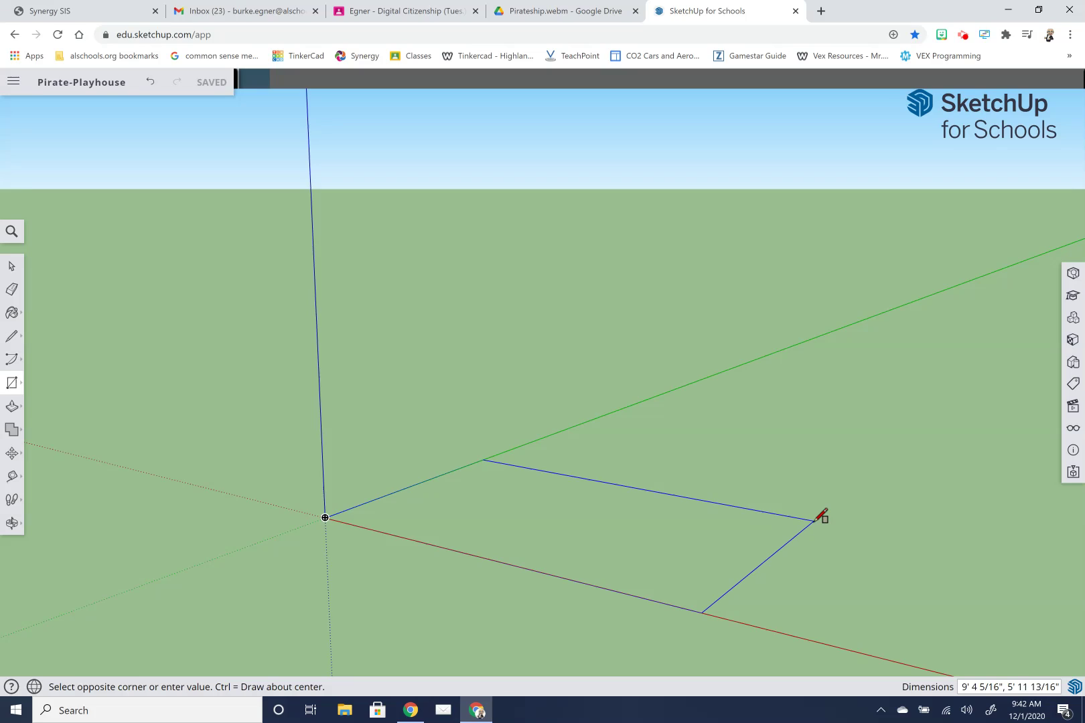
text(8',6)
key(Return)
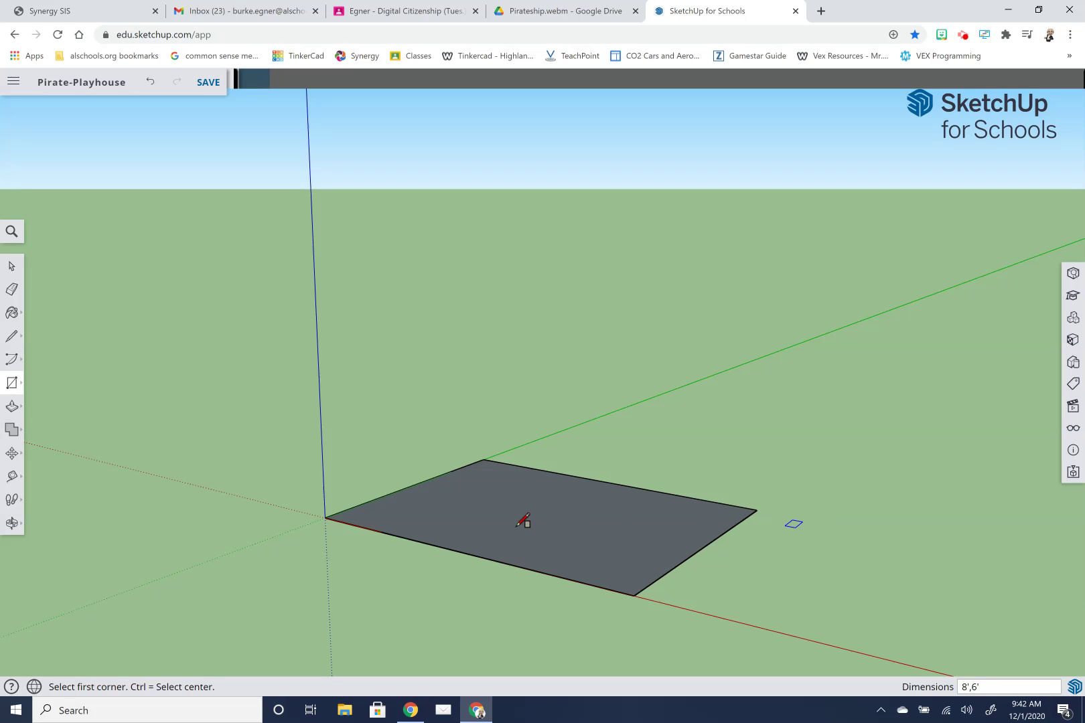
Step: Draw a 4' line outward along the red axis from the midpoint of the rectangle's 6' edge farthest from the origin
click(18, 342)
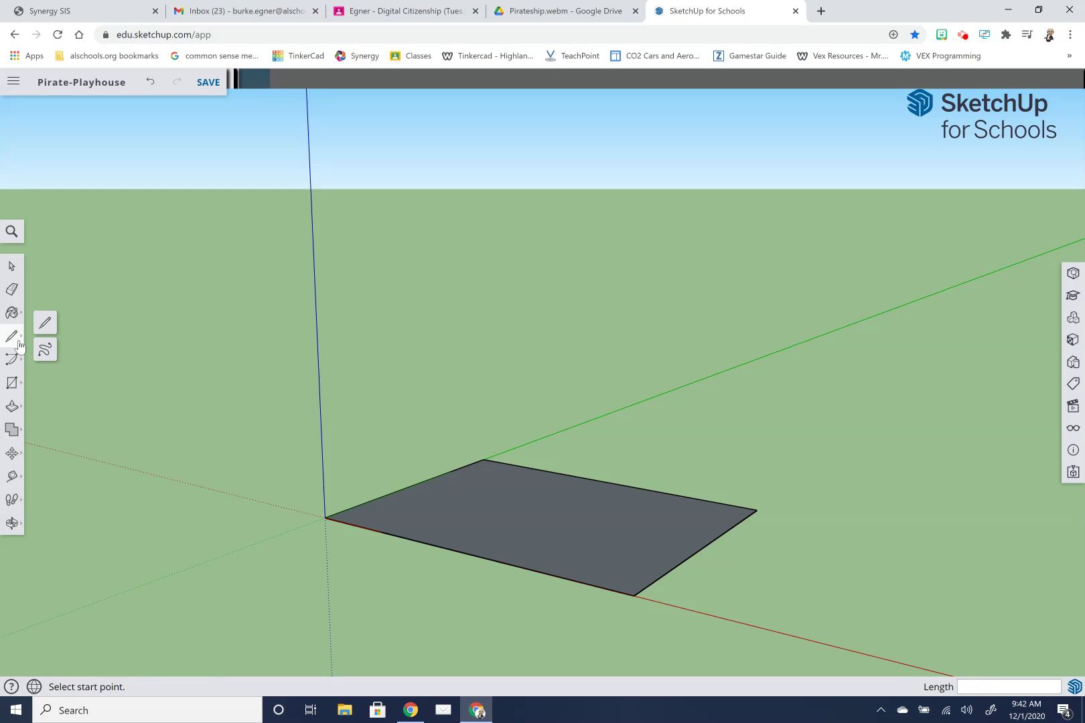
click(42, 327)
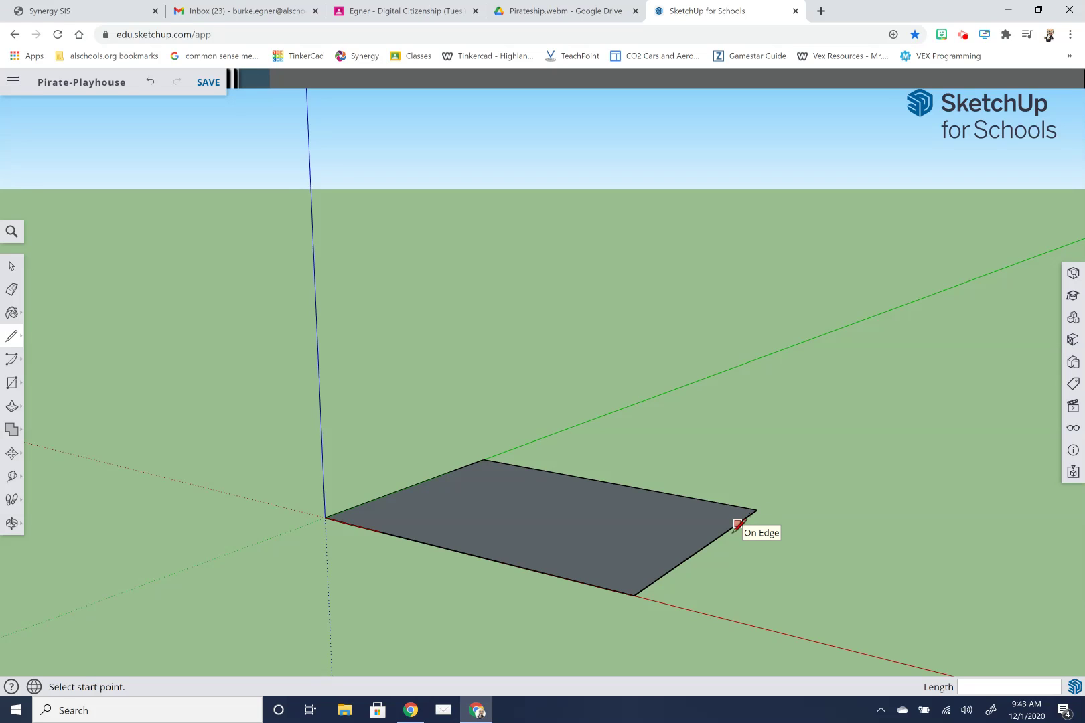
click(703, 547)
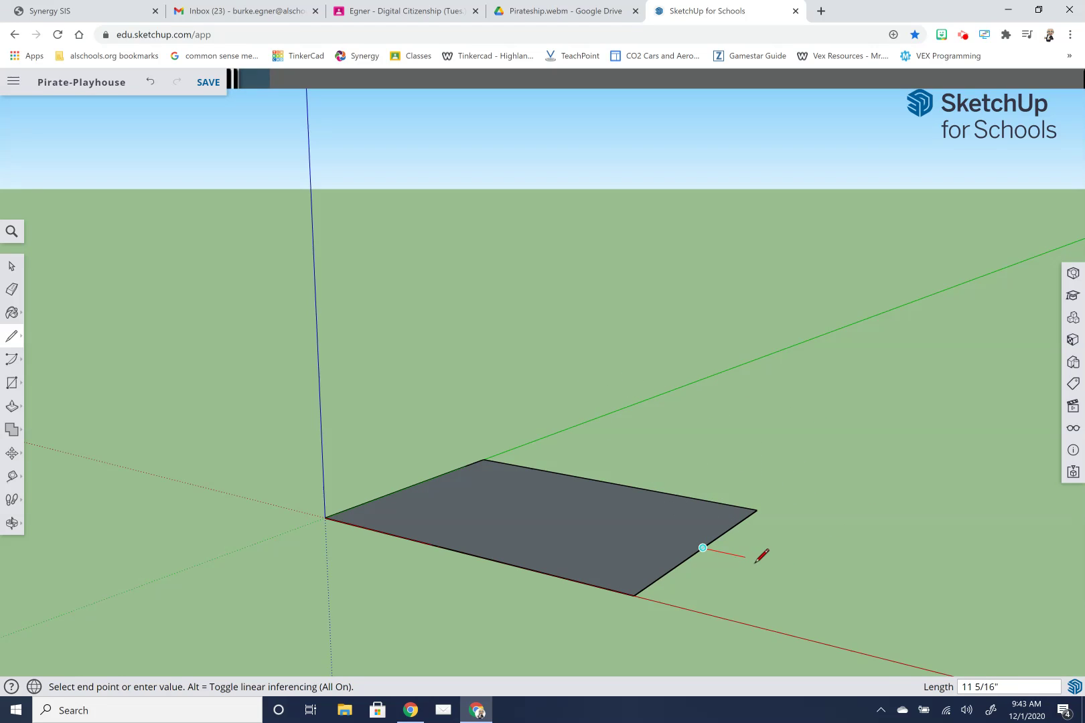
text(4)
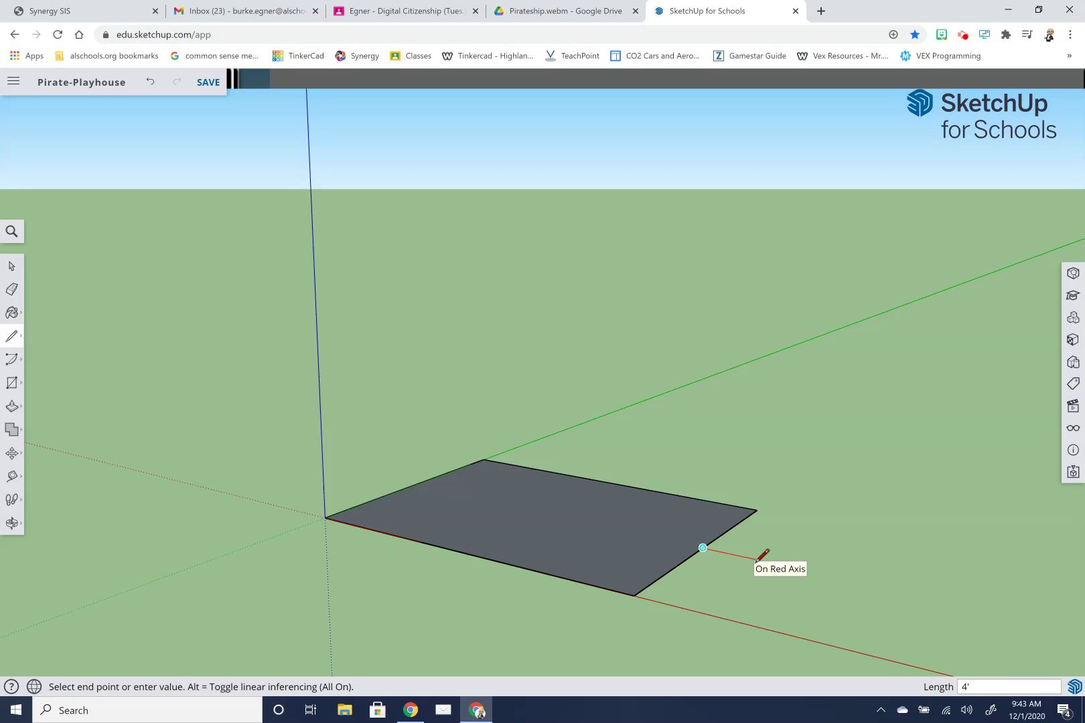
key(Return)
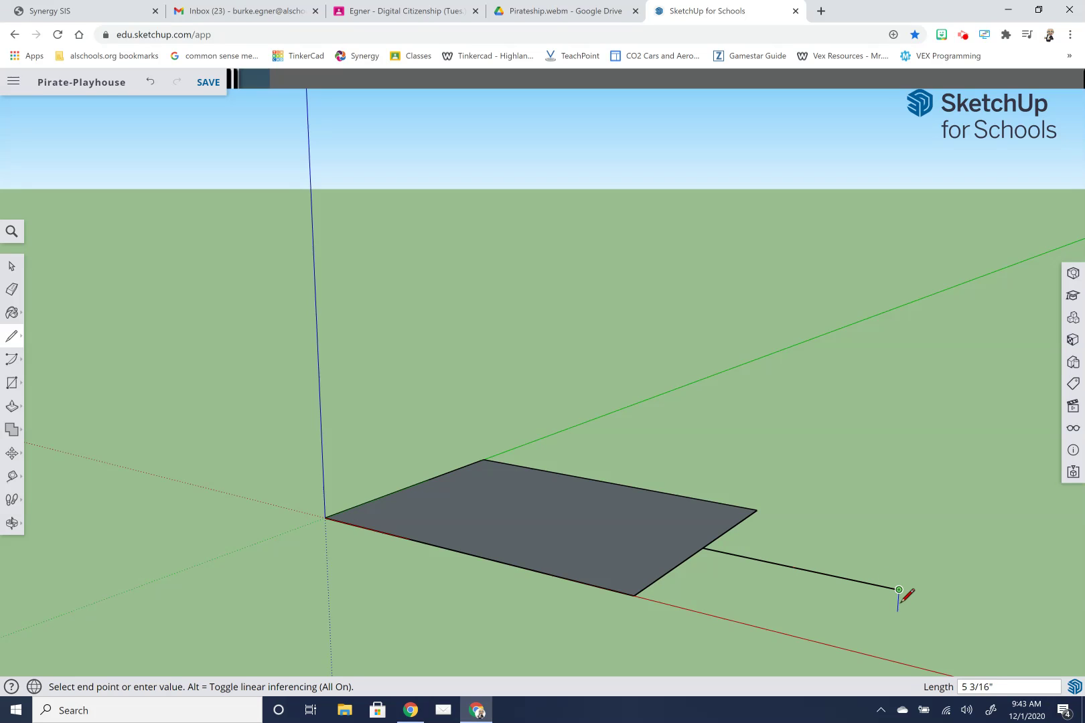
Step: Connect the outer end of the 4' line to both adjacent rectangle corners to form a pointed bow
click(634, 595)
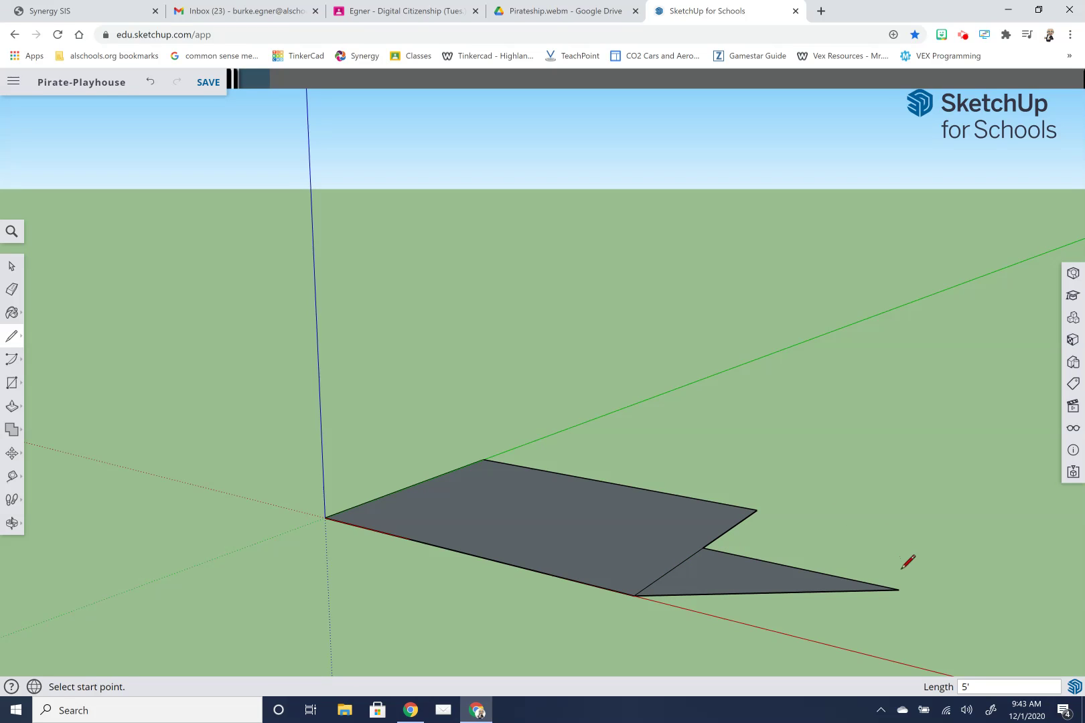
click(899, 590)
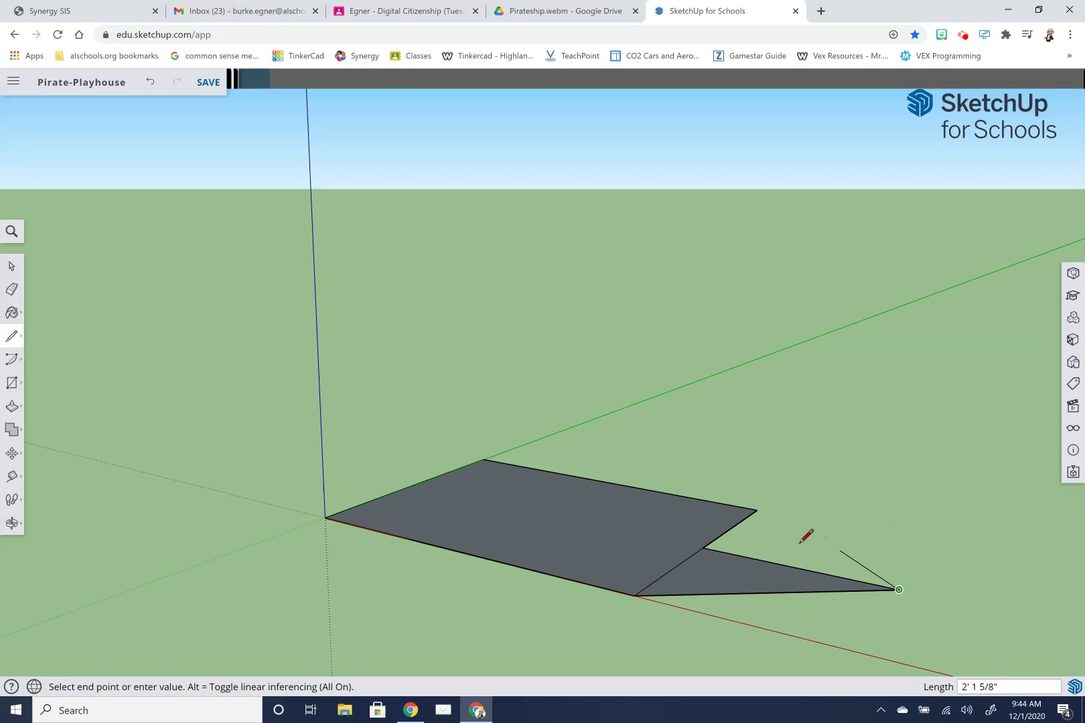
click(757, 510)
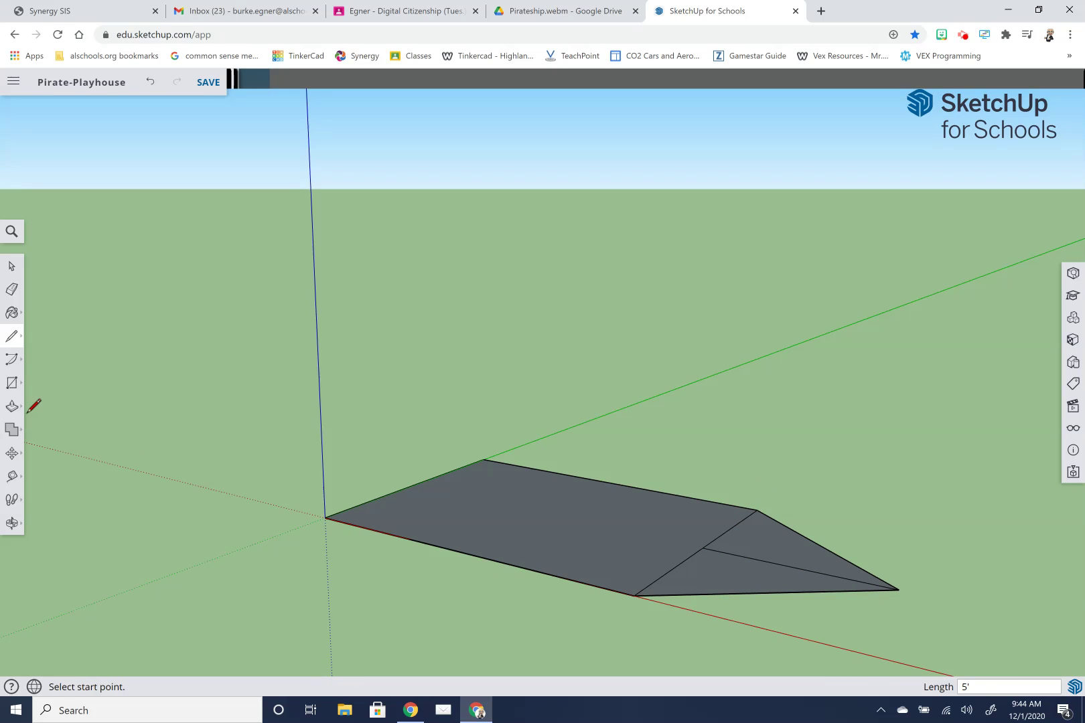
Step: Erase the centre line and both halves of the dividing edge inside the outline, leaving a single face
click(13, 290)
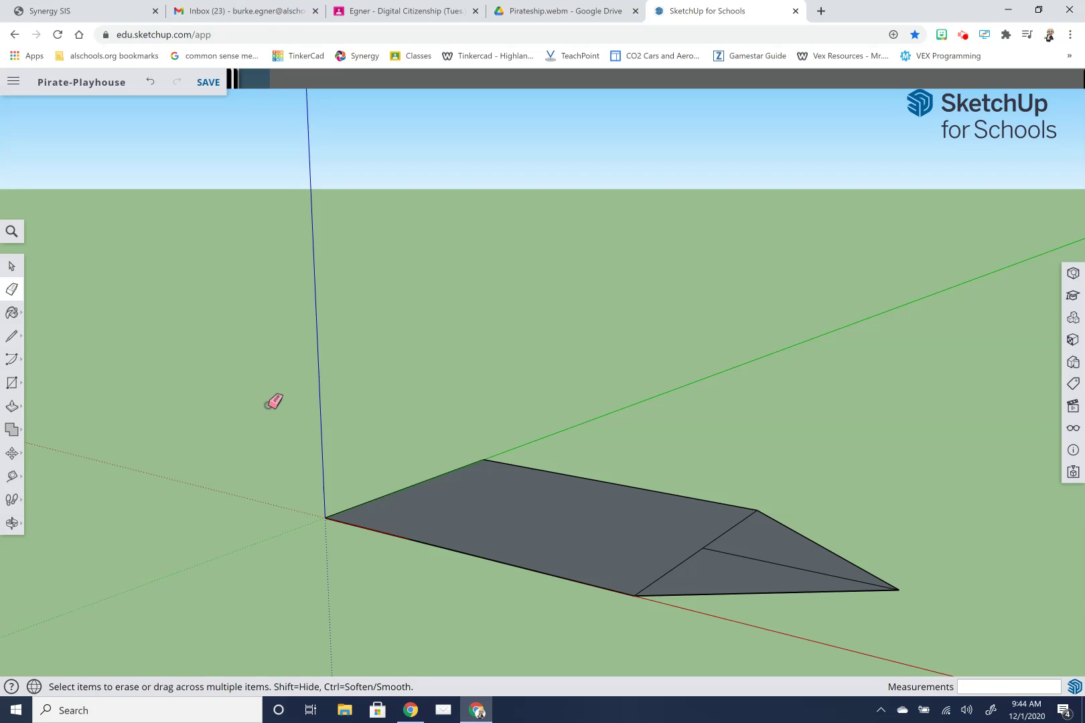
click(681, 565)
click(747, 558)
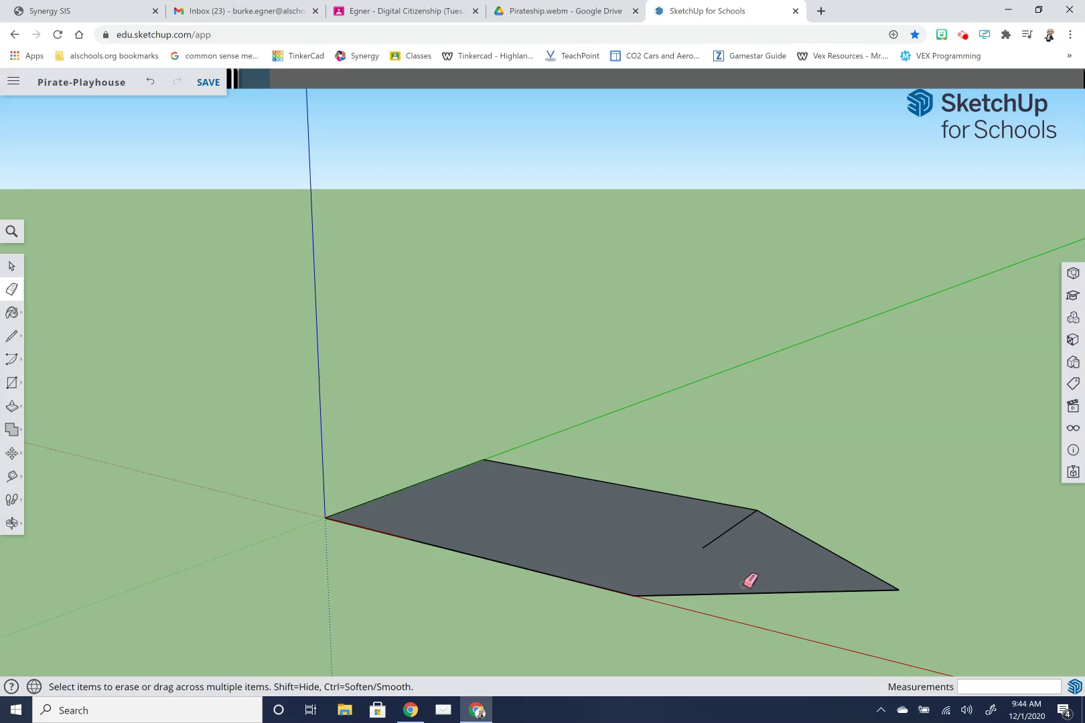
click(729, 531)
Step: Extrude the boat-shaped face upward by 1' 6" with Push/Pull
click(13, 410)
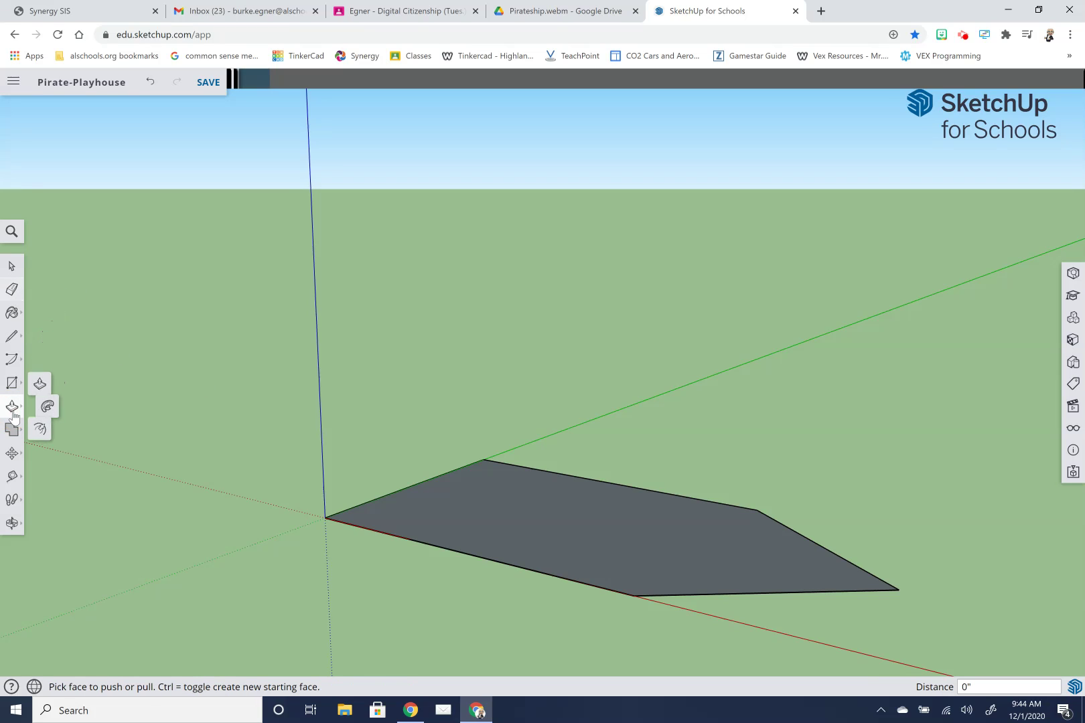
click(46, 379)
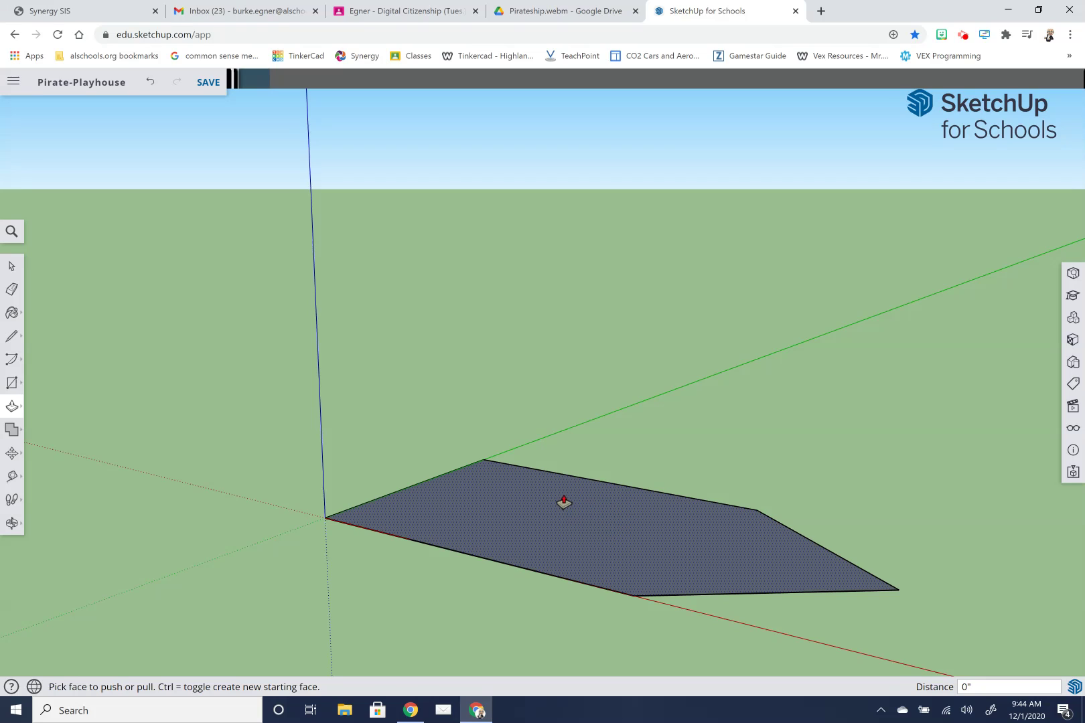
scroll(565, 502, up, 3)
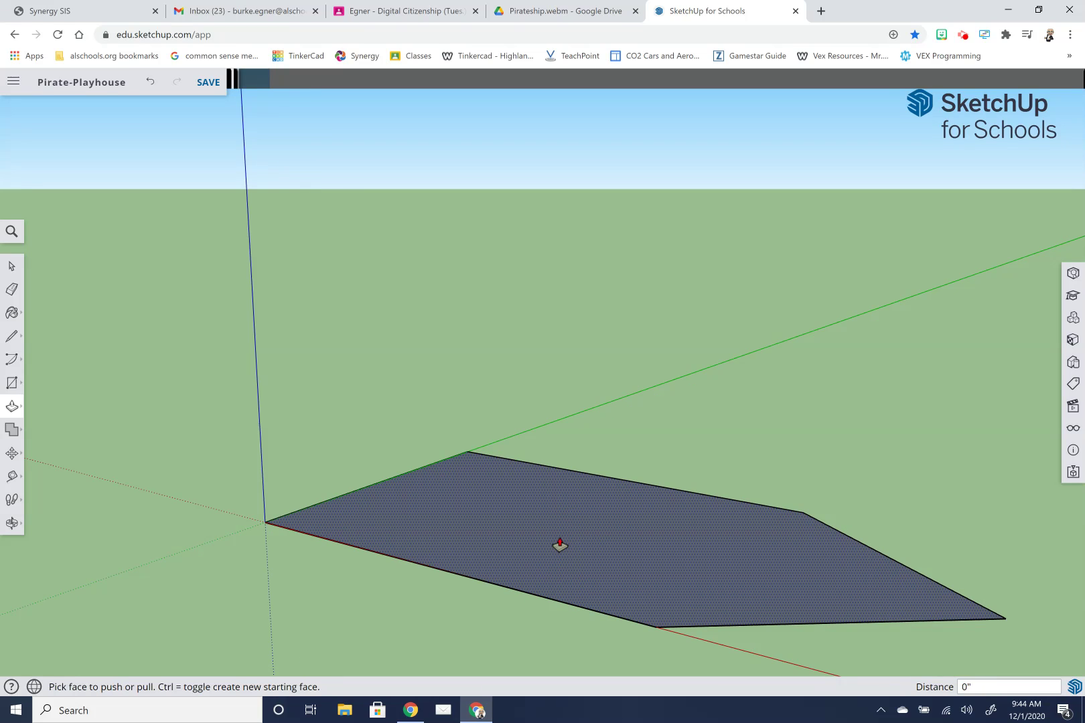
click(559, 546)
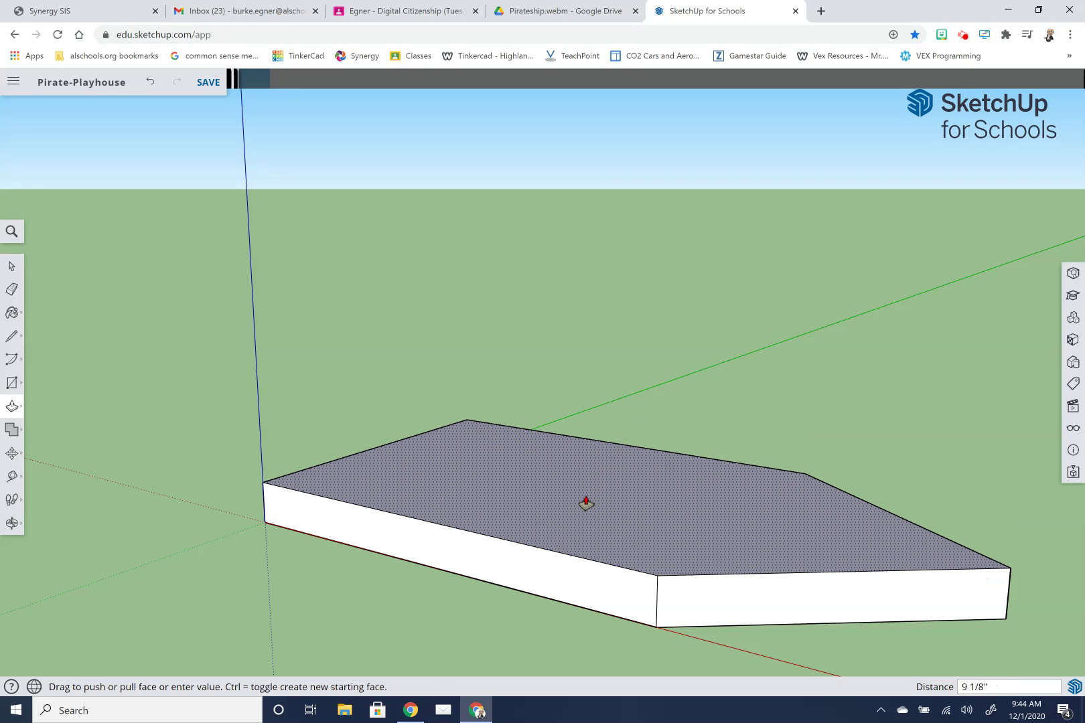
text(1.5)
key(Return)
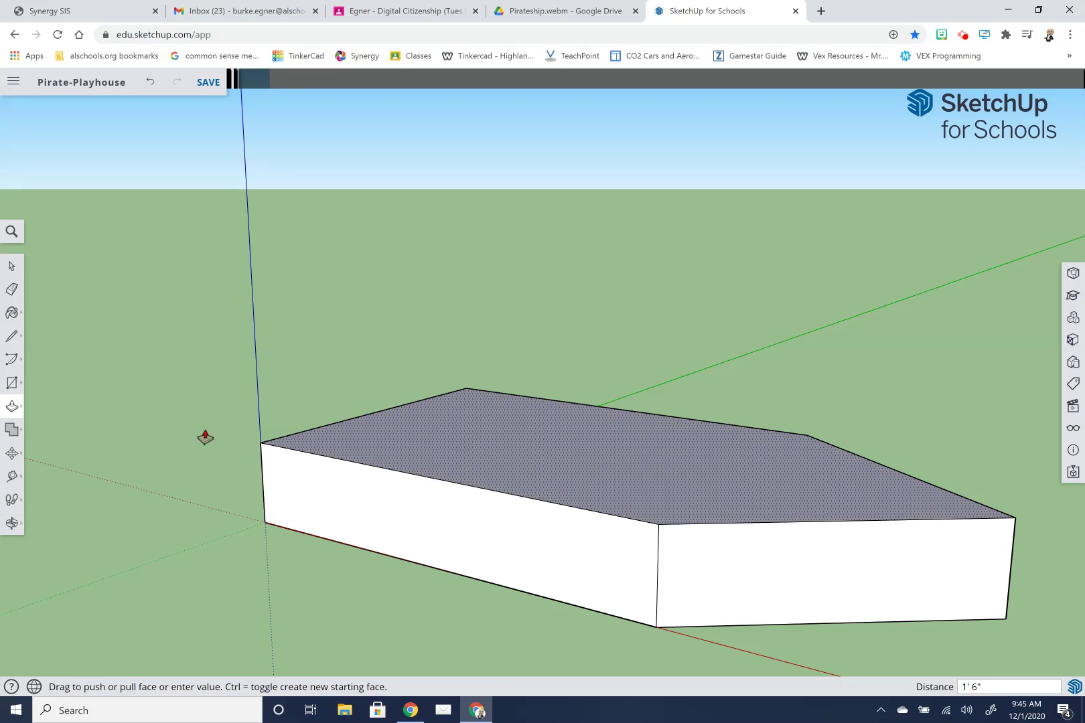
Step: Select the entire solid, move it up 3' along the blue axis, and clear the selection
click(10, 268)
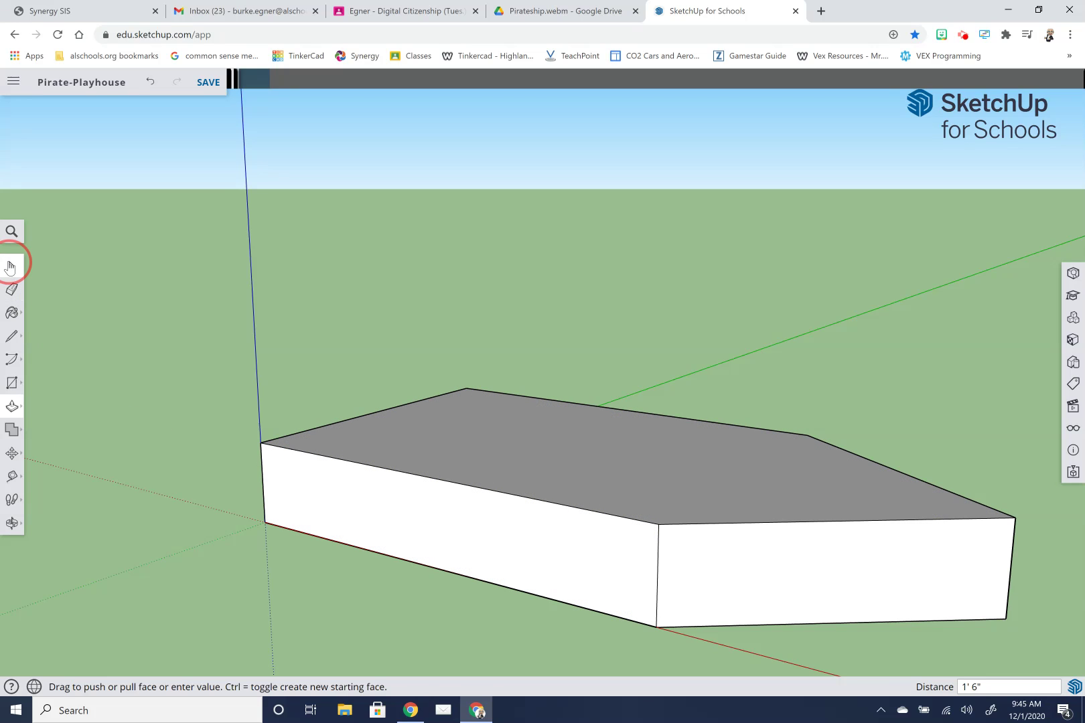
click(616, 570)
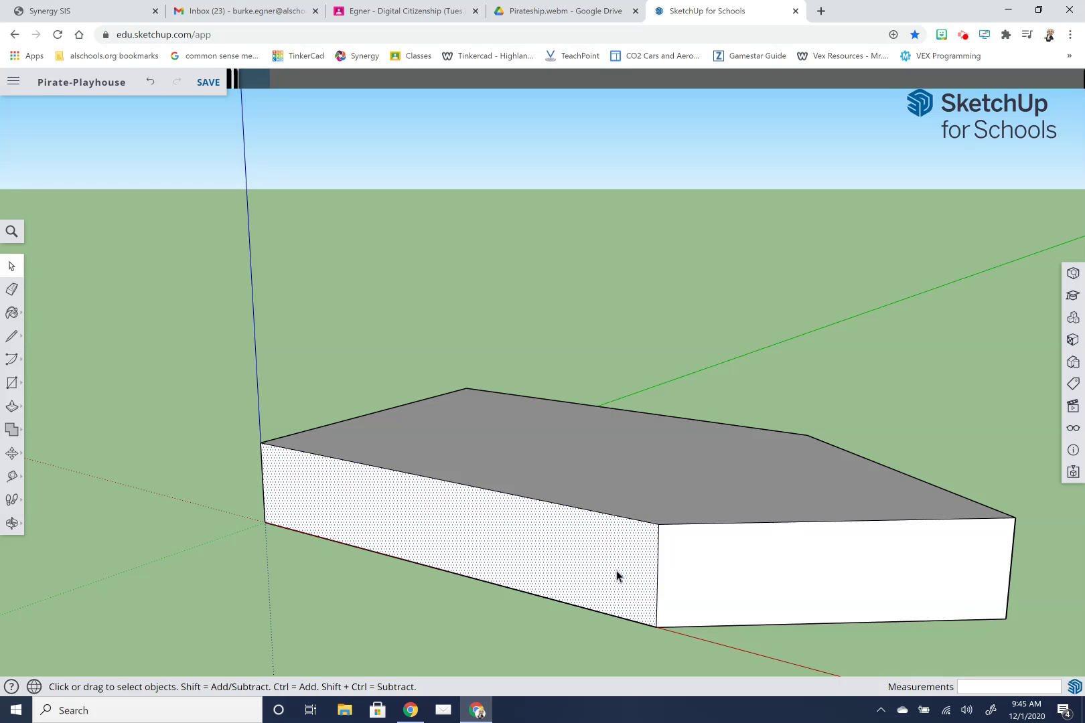
triple_click(617, 573)
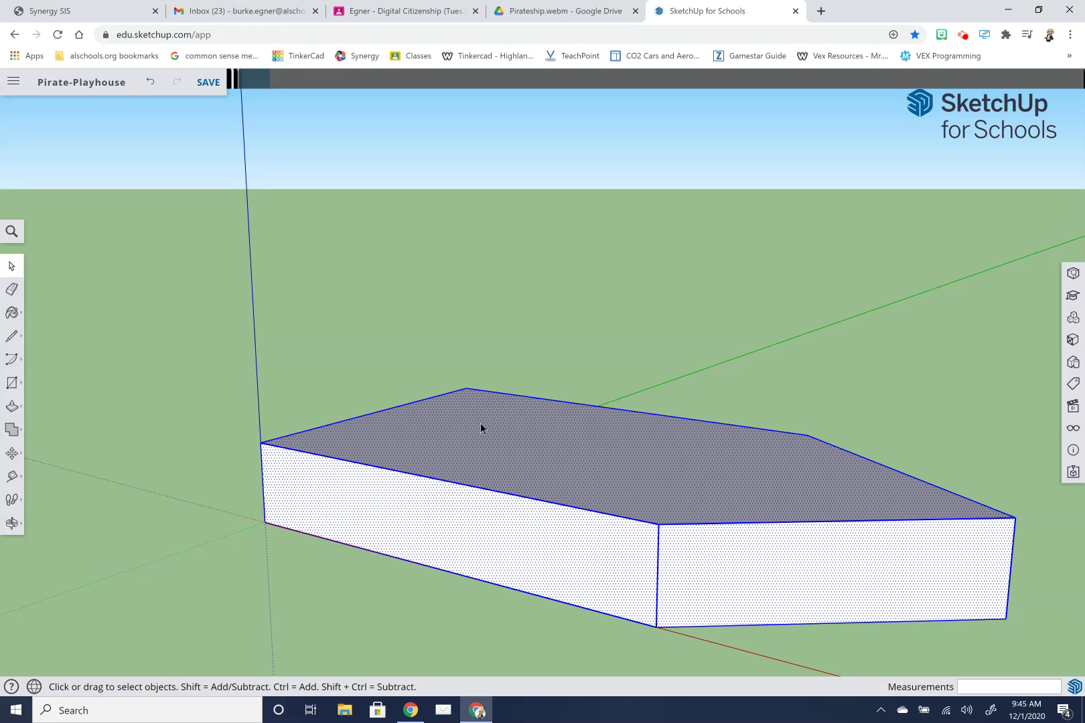
click(20, 458)
click(45, 427)
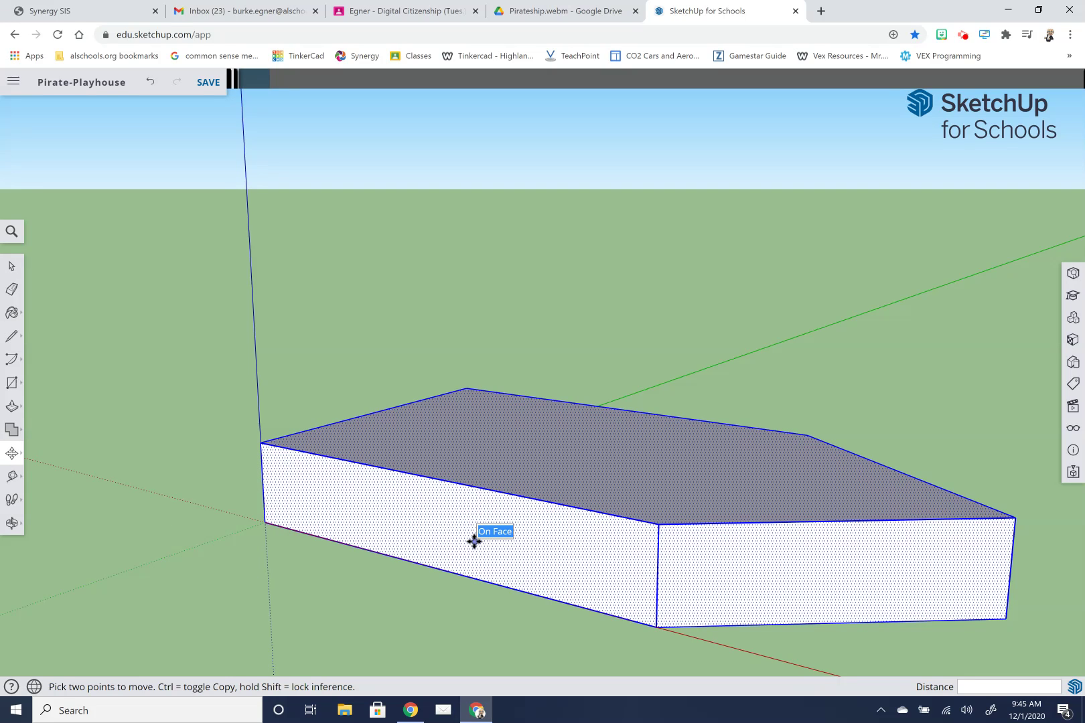
click(440, 530)
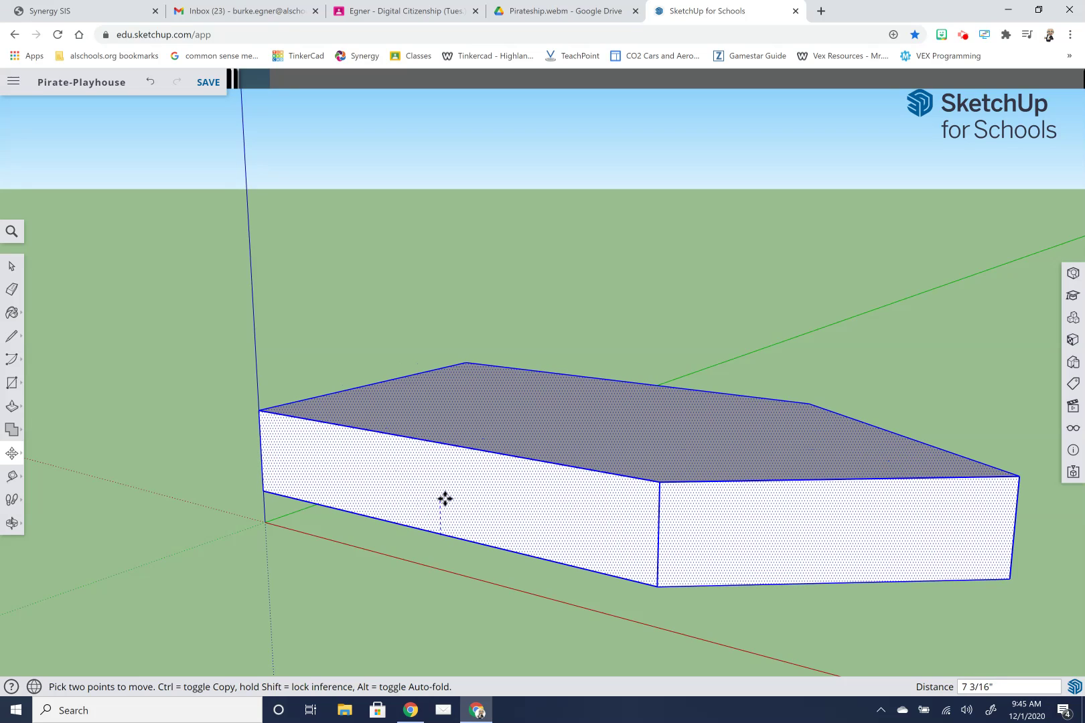
key(Up)
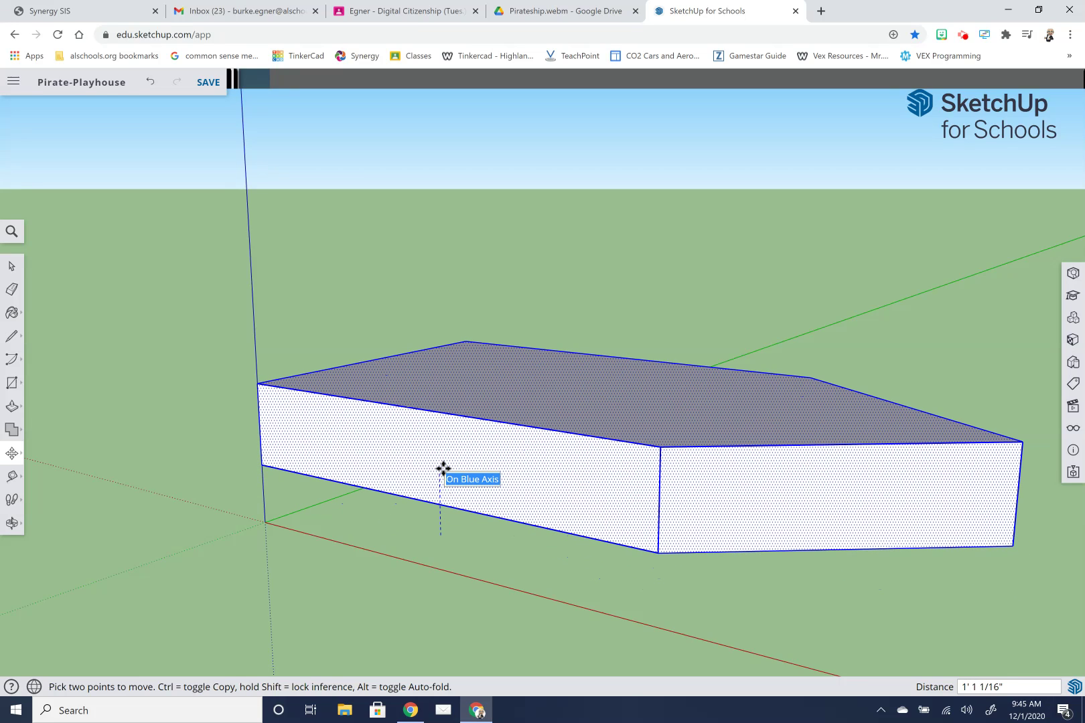
text(3)
key(Return)
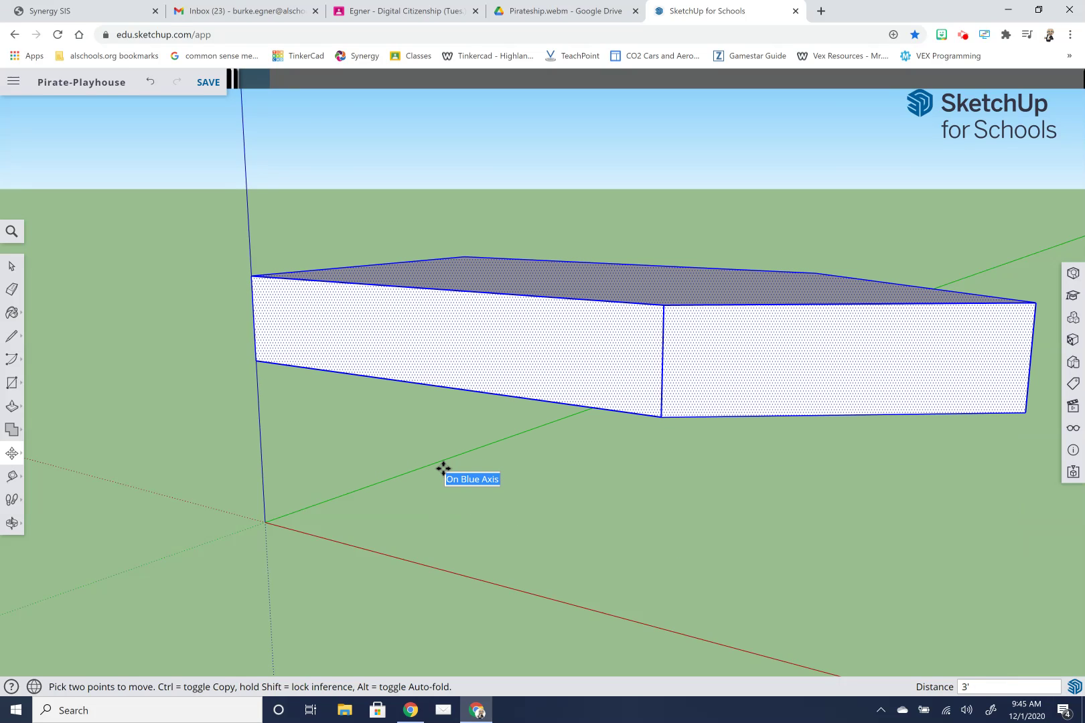
click(13, 267)
click(165, 343)
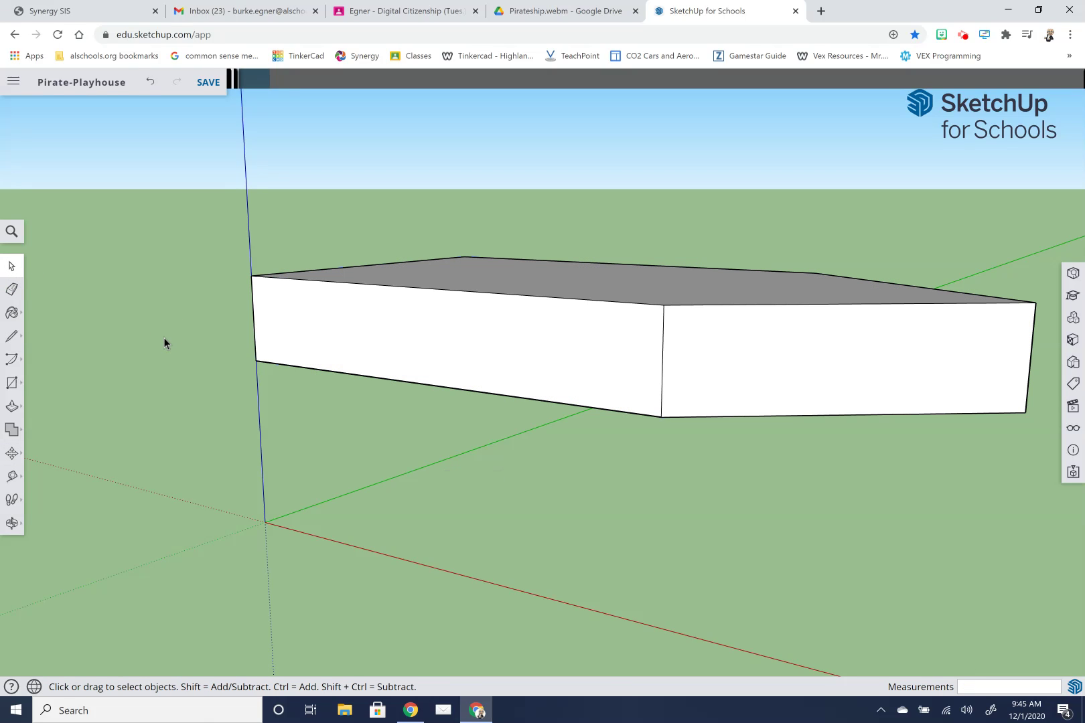